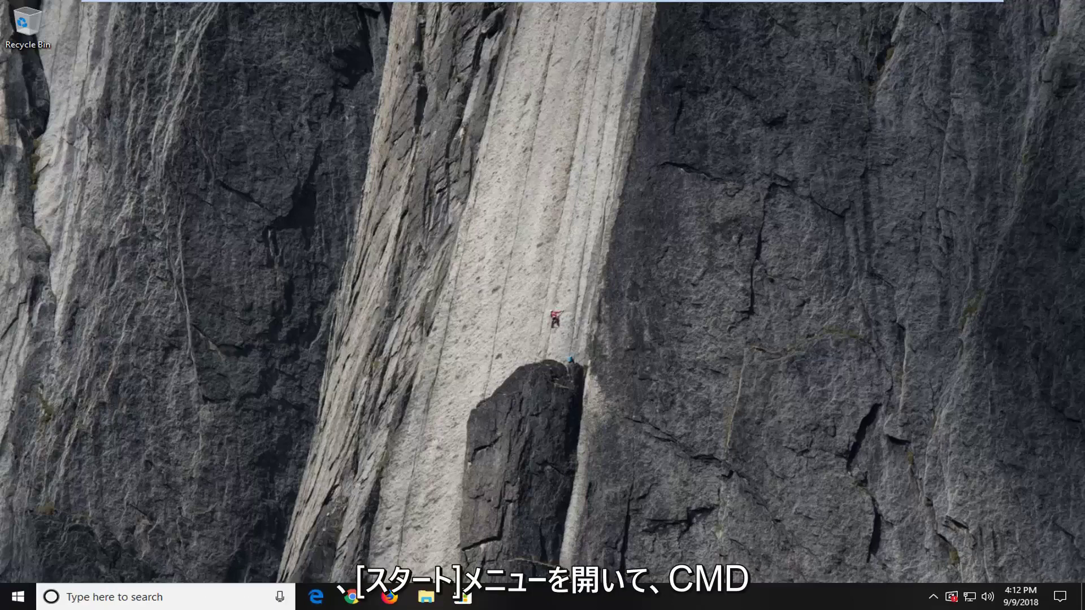
# - Search the Start menu for cmd and run Command Prompt as administrator
pyautogui.click(7, 594)
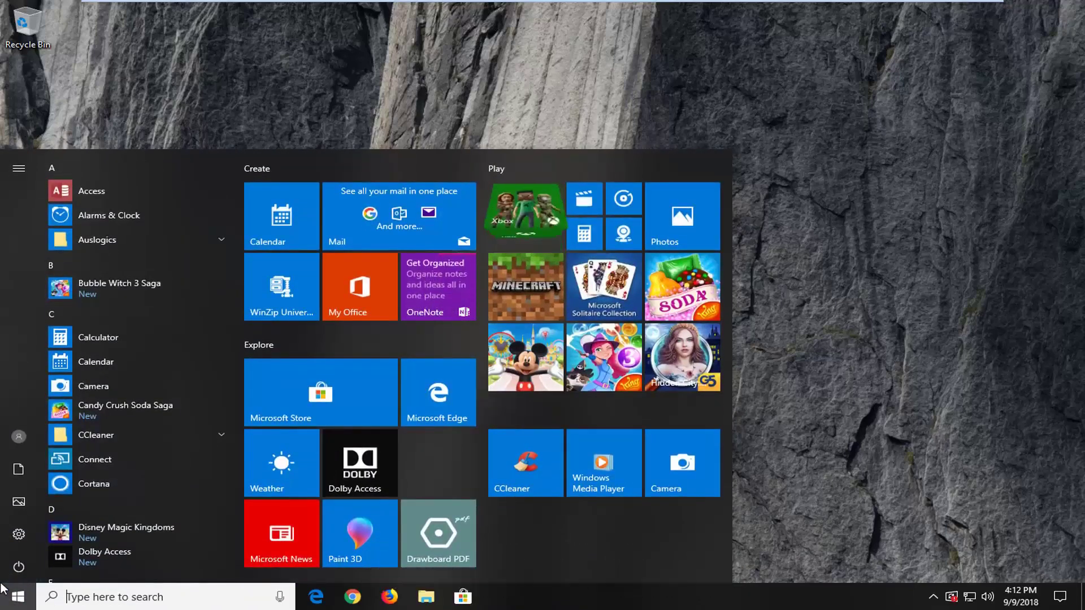
pyautogui.write('cmd')
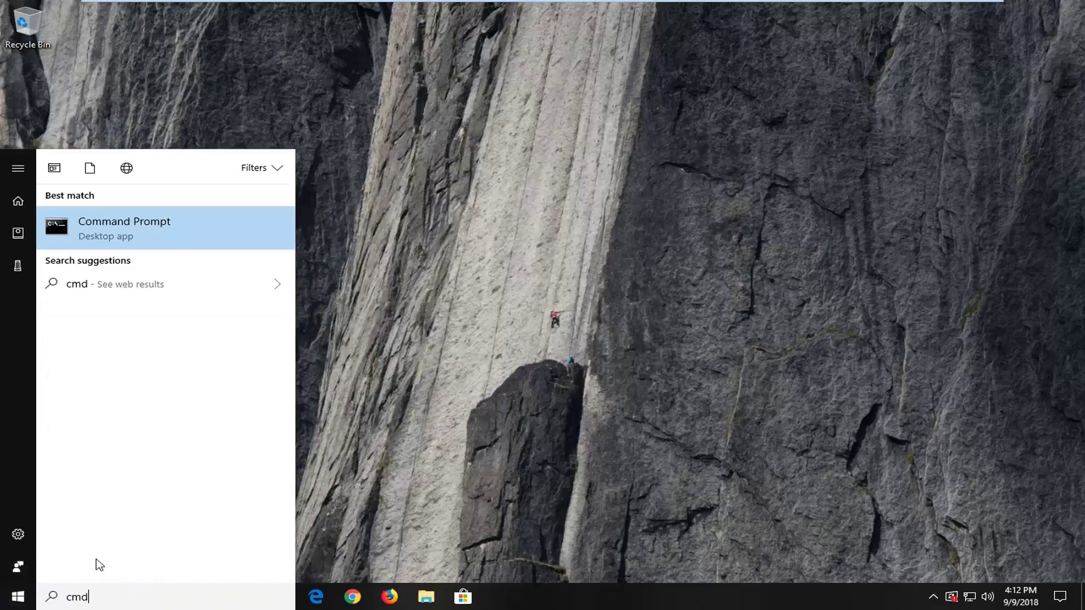
pyautogui.rightClick(131, 227)
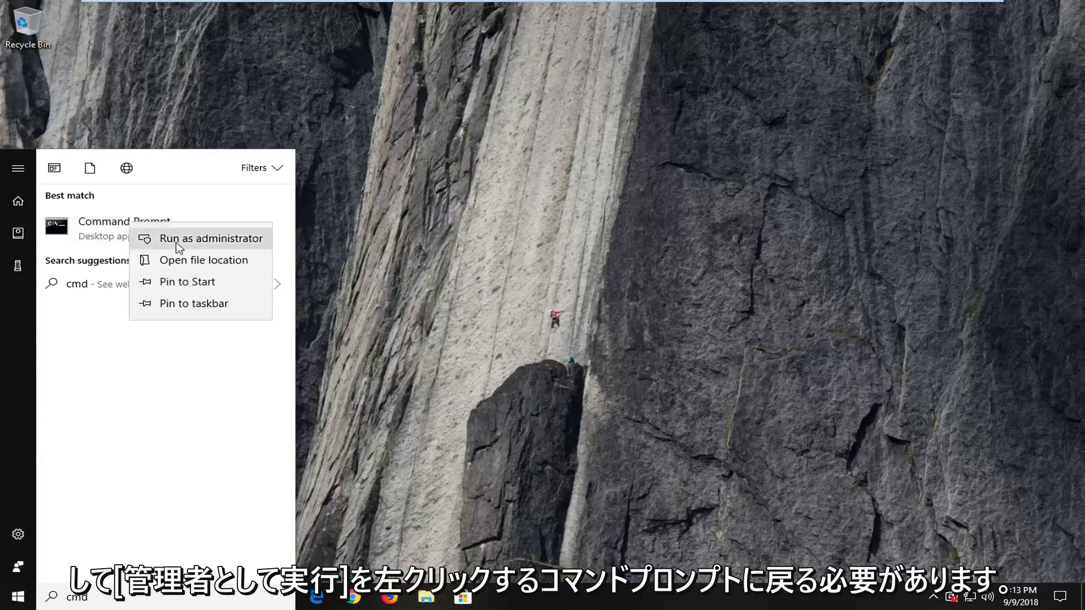
pyautogui.click(153, 237)
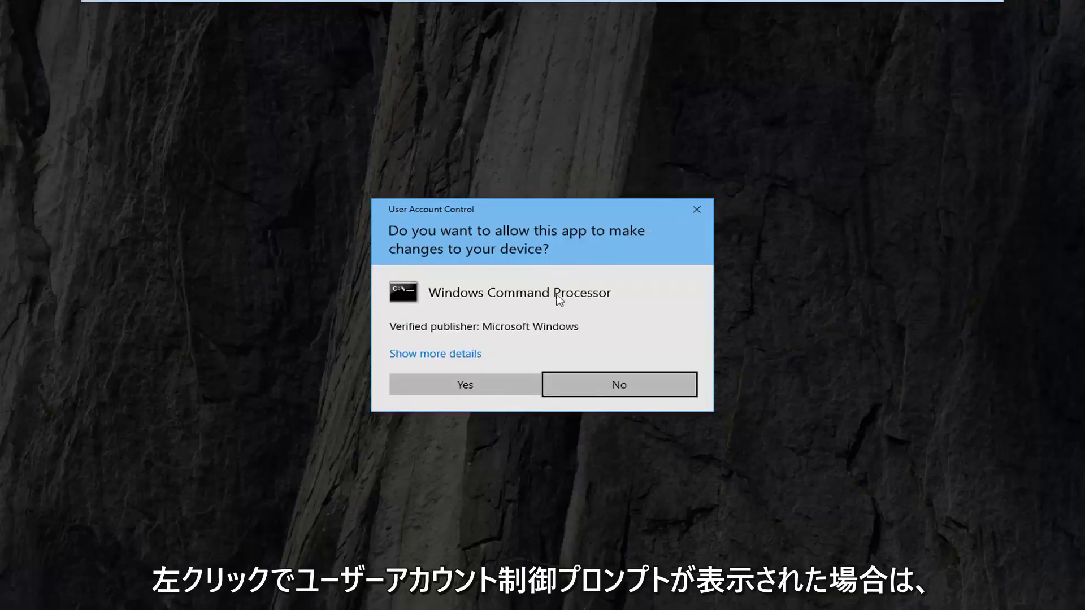
# - Approve the User Account Control prompt so Windows Command Processor runs elevated
pyautogui.click(464, 377)
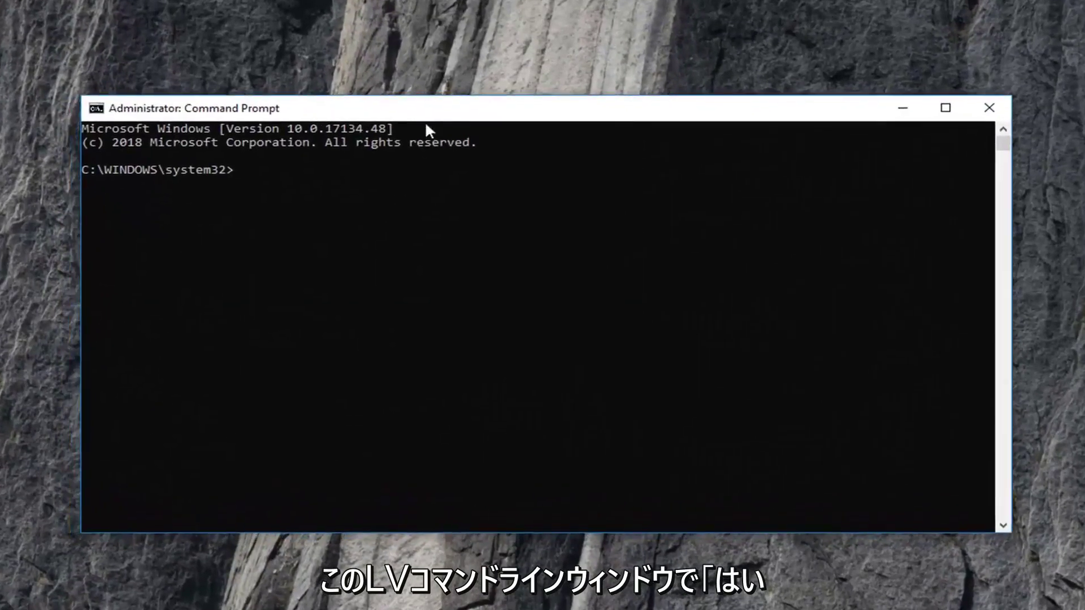
pyautogui.write('sfc')
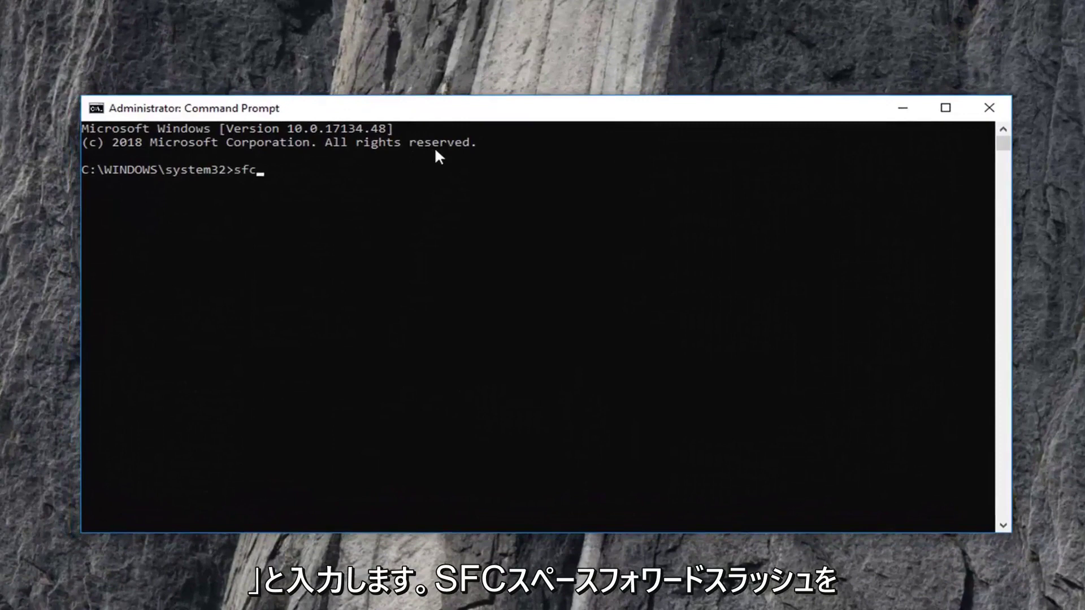
pyautogui.write(' /sc')
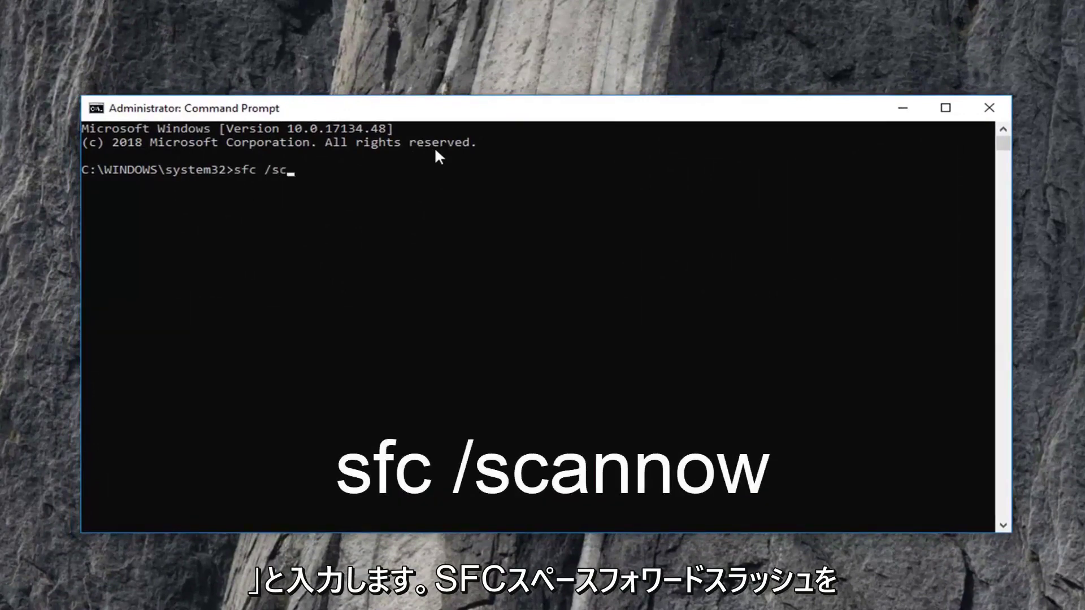
pyautogui.write('annow')
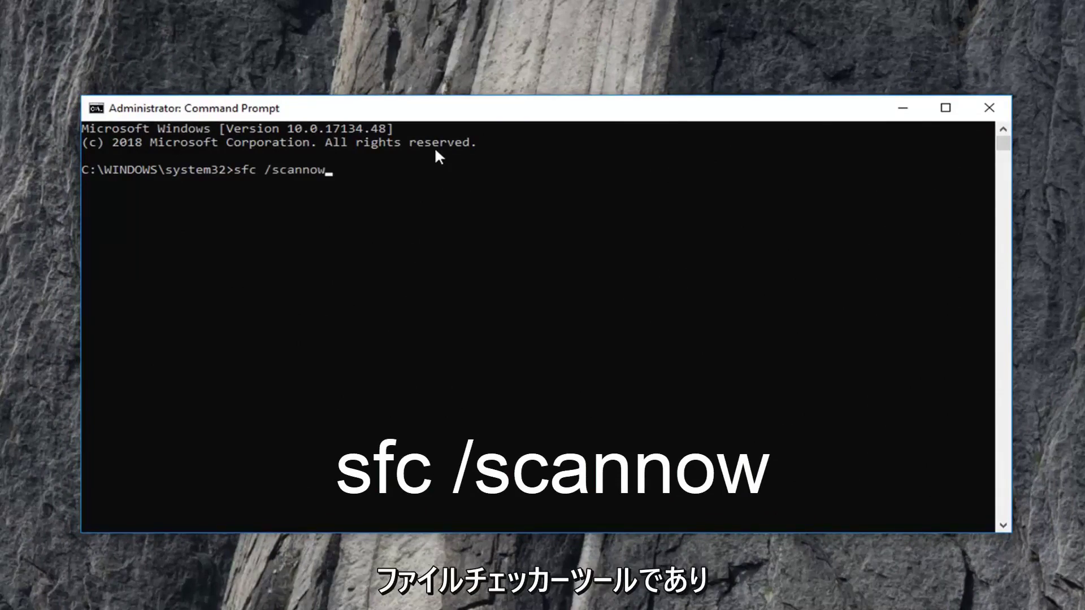
# - Execute sfc /scannow in the Administrator Command Prompt to start the system file scan
pyautogui.press('Return')
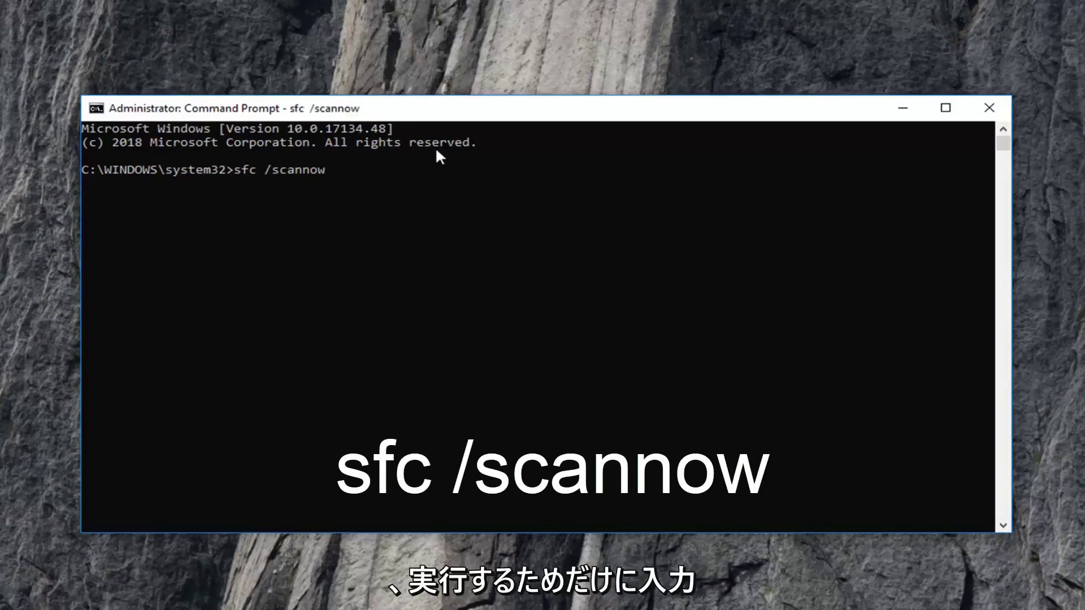